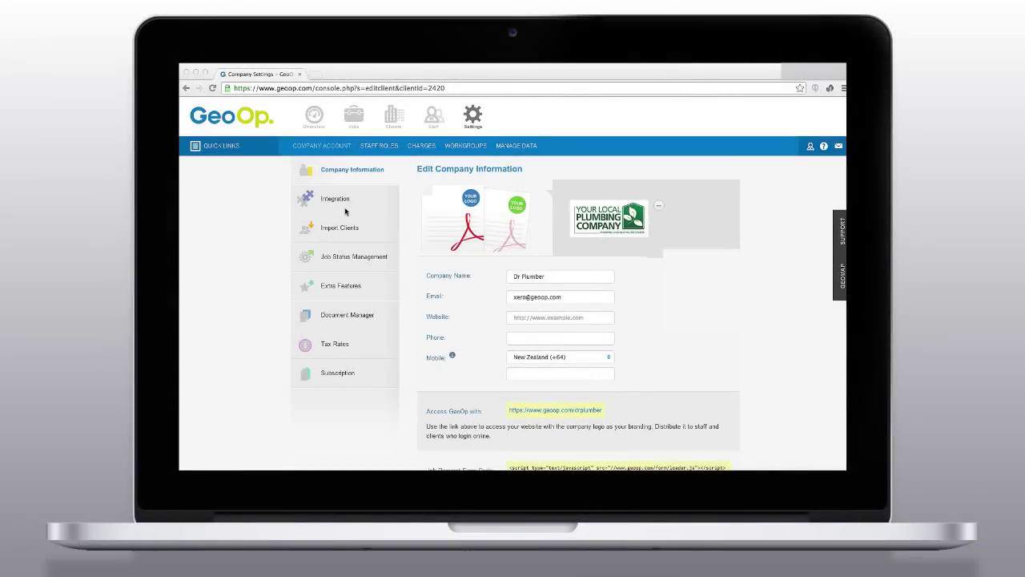
# Step: Turn on the Xero integration in Integration settings for GeoOp Test and save
pyautogui.click(346, 203)
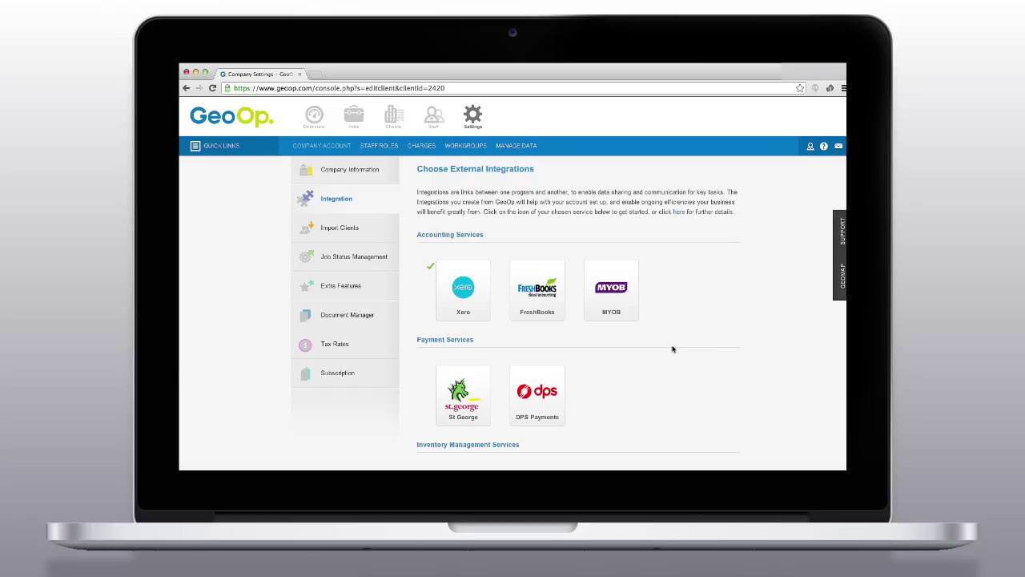
pyautogui.click(465, 299)
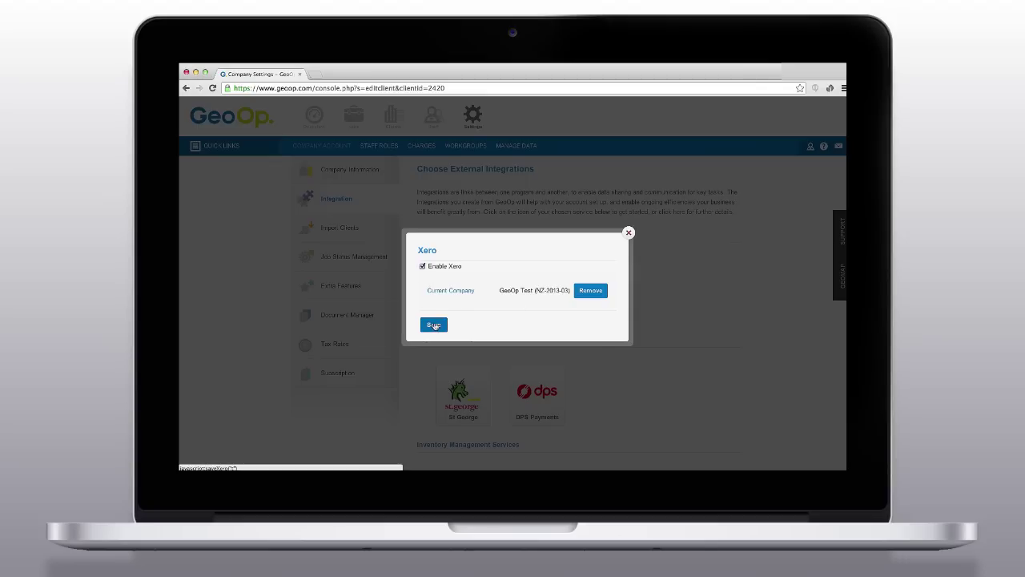
pyautogui.click(434, 325)
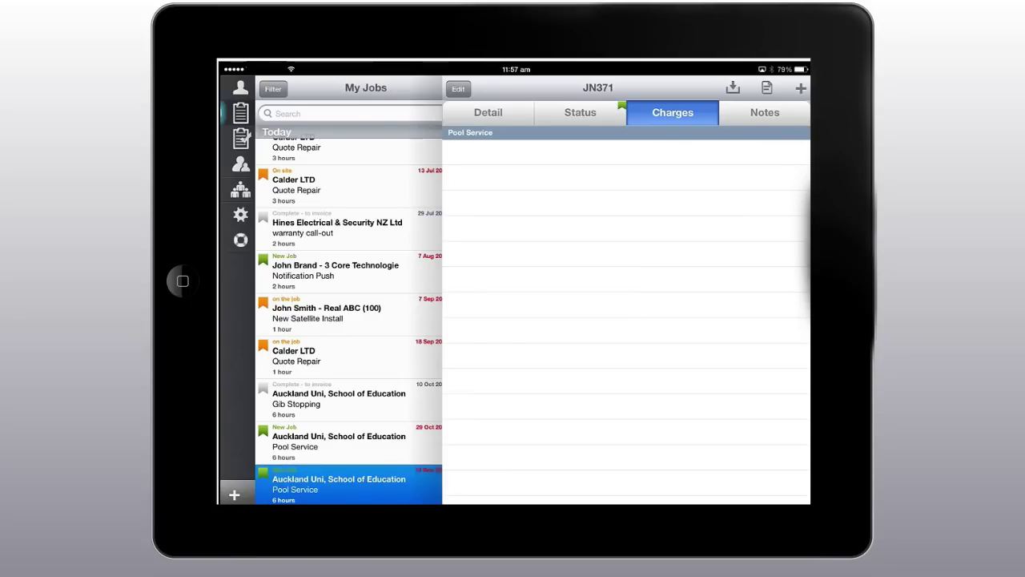
# Step: Add a Call Out Fee time charge to job JN371
pyautogui.click(800, 88)
pyautogui.click(722, 144)
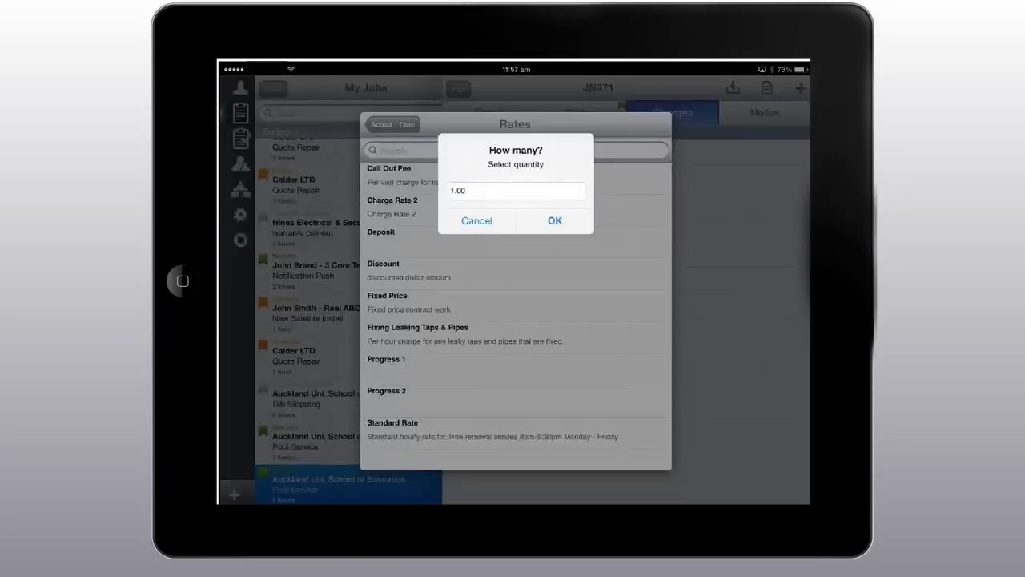
pyautogui.click(556, 221)
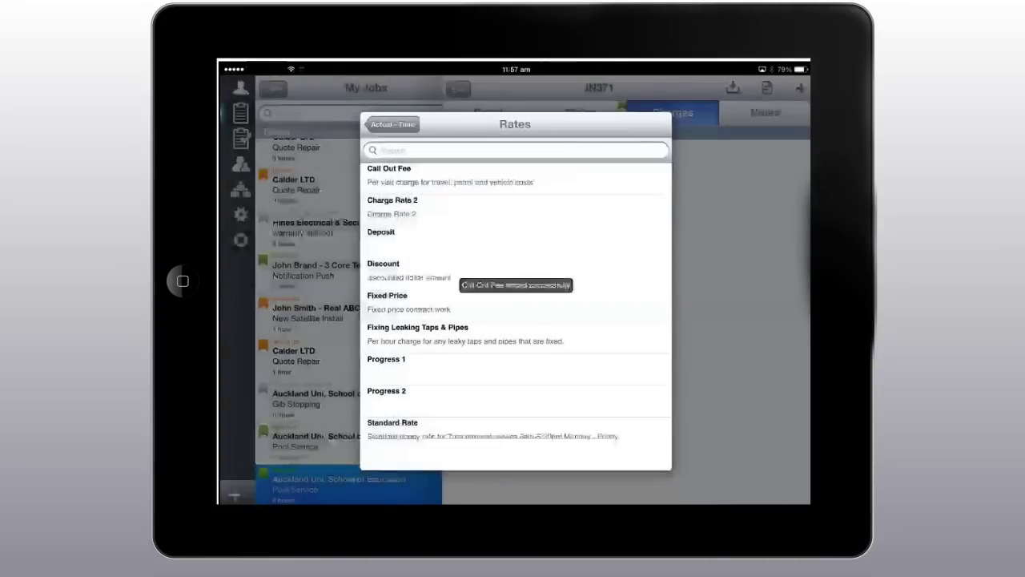
pyautogui.click(393, 124)
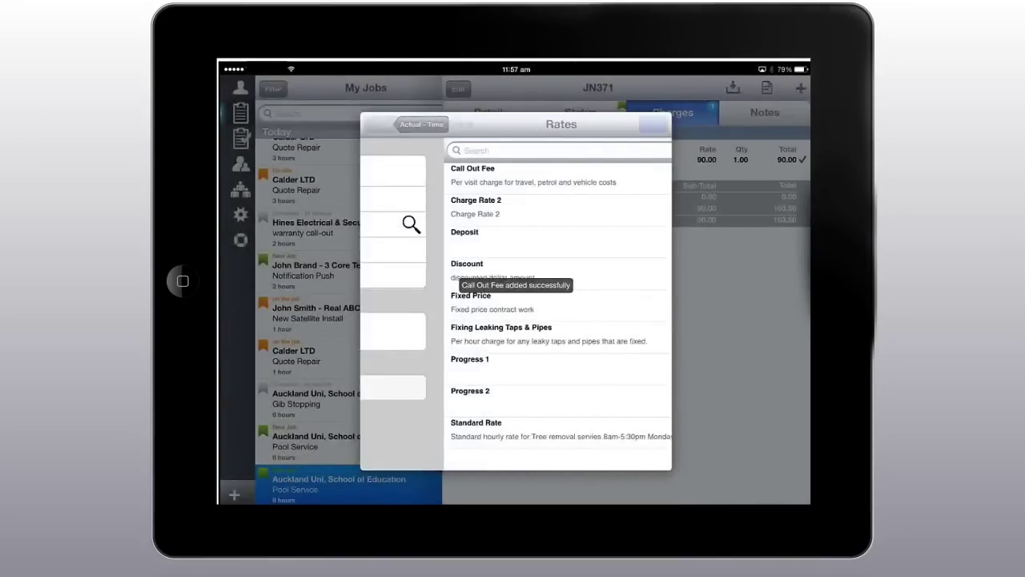
pyautogui.click(382, 124)
# Step: Add the Sika Blackseal sealant part from the catalogue with quantity 1
pyautogui.click(800, 88)
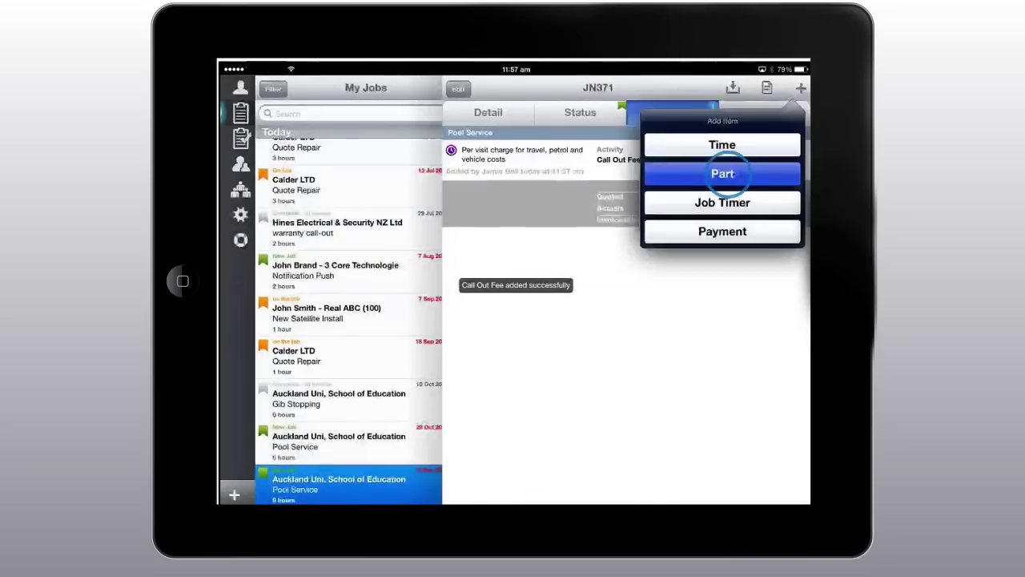
pyautogui.click(720, 171)
pyautogui.click(638, 224)
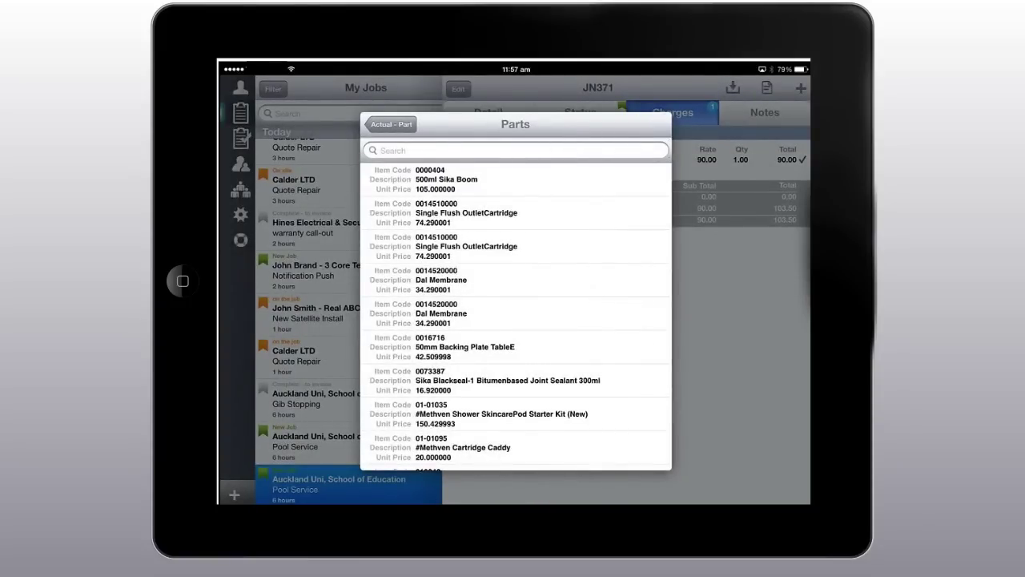
pyautogui.click(512, 380)
pyautogui.write('1')
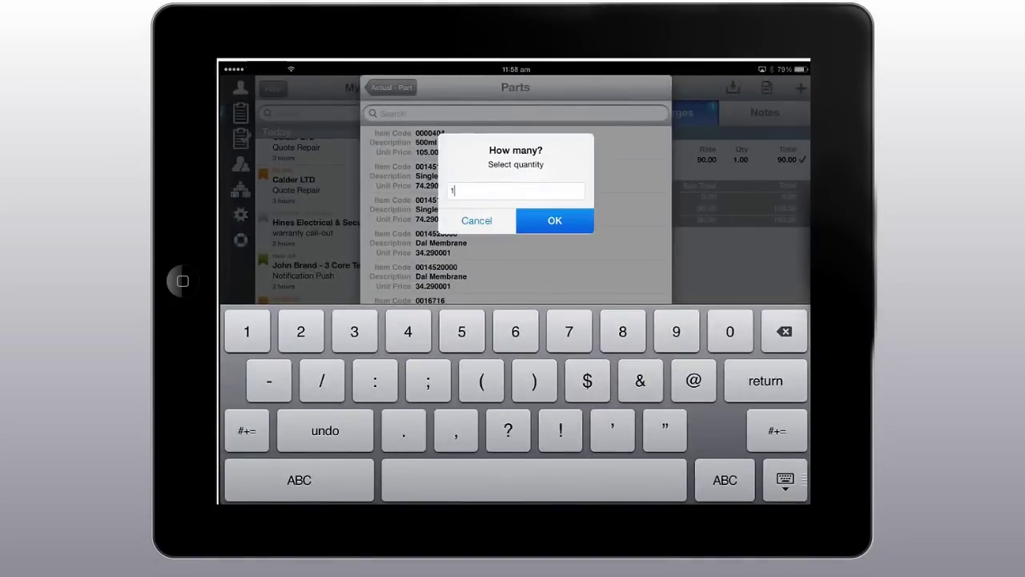
pyautogui.click(555, 220)
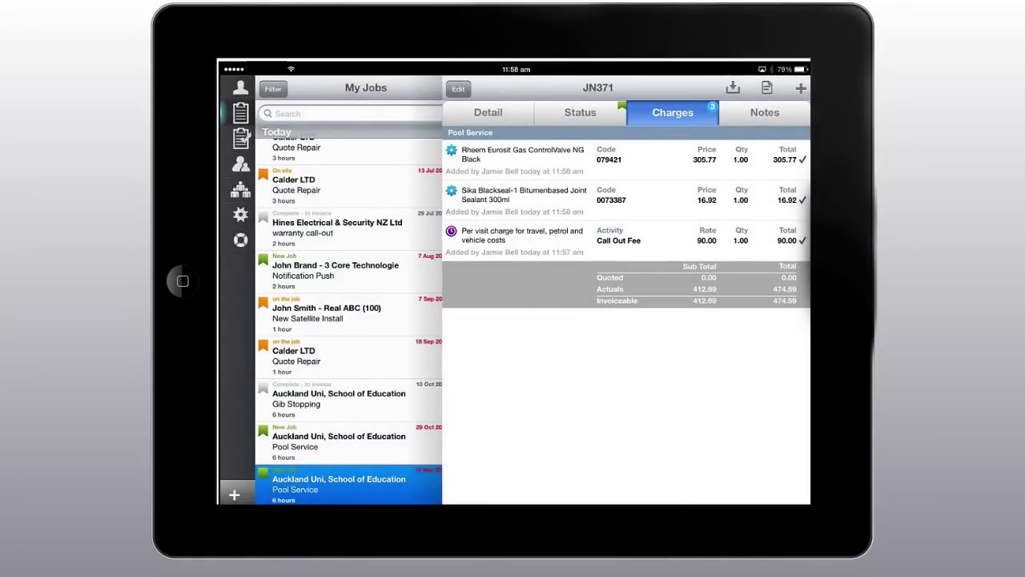
# Step: Create and confirm the JN371 invoice, then close the 474.60 NZD tax invoice preview
pyautogui.click(733, 87)
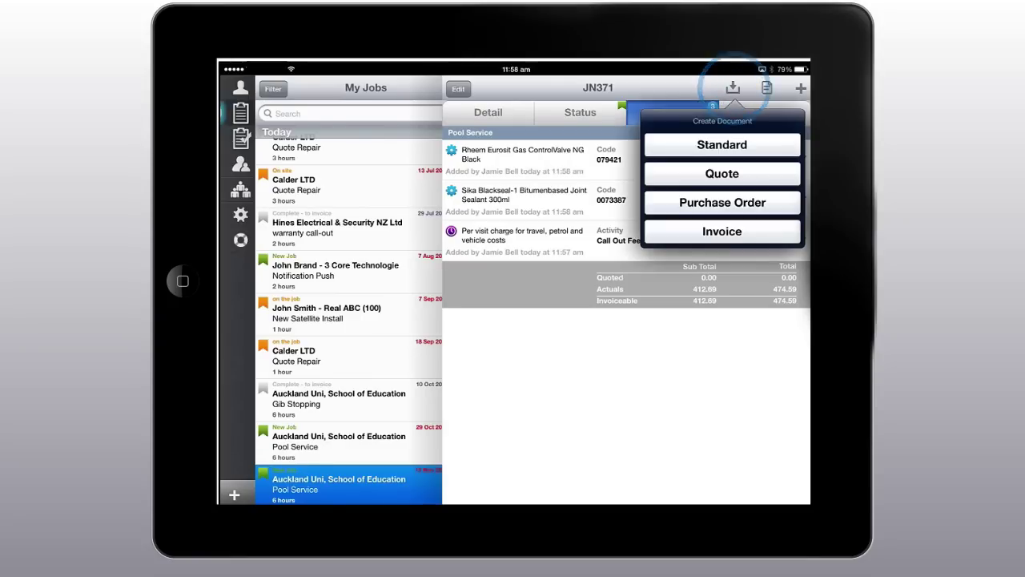
pyautogui.click(730, 232)
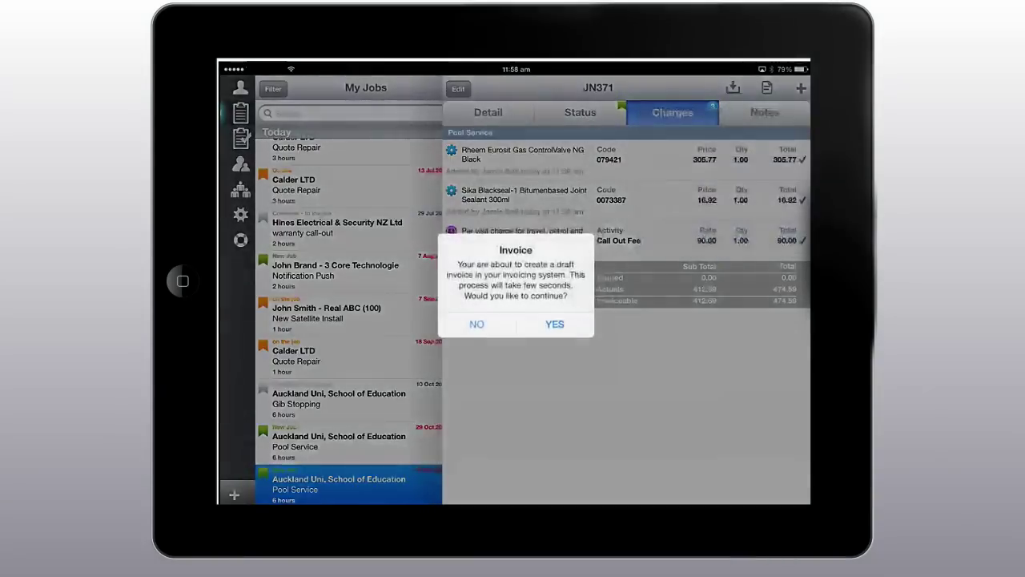
pyautogui.click(555, 324)
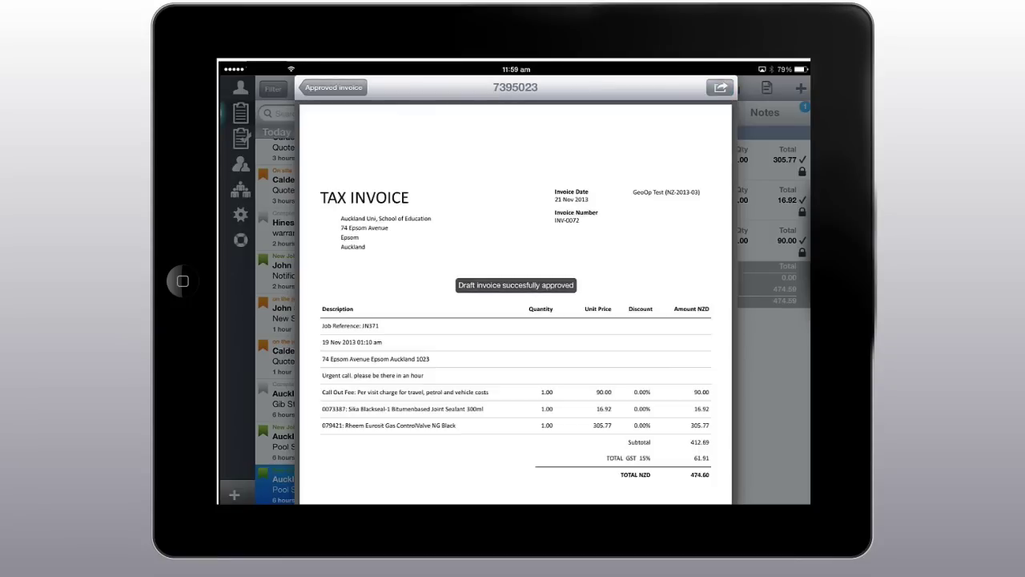
pyautogui.click(333, 88)
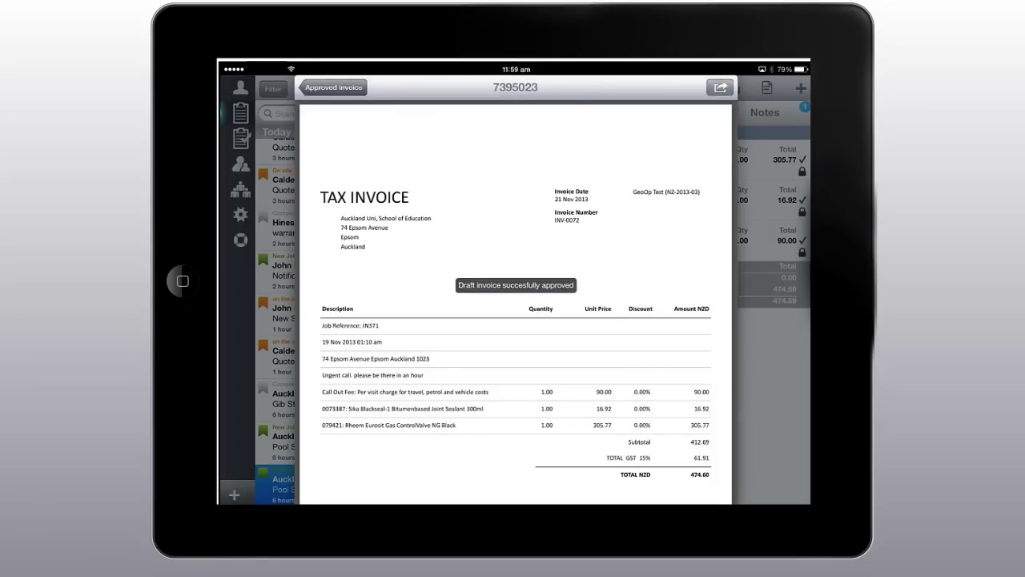
pyautogui.click(687, 87)
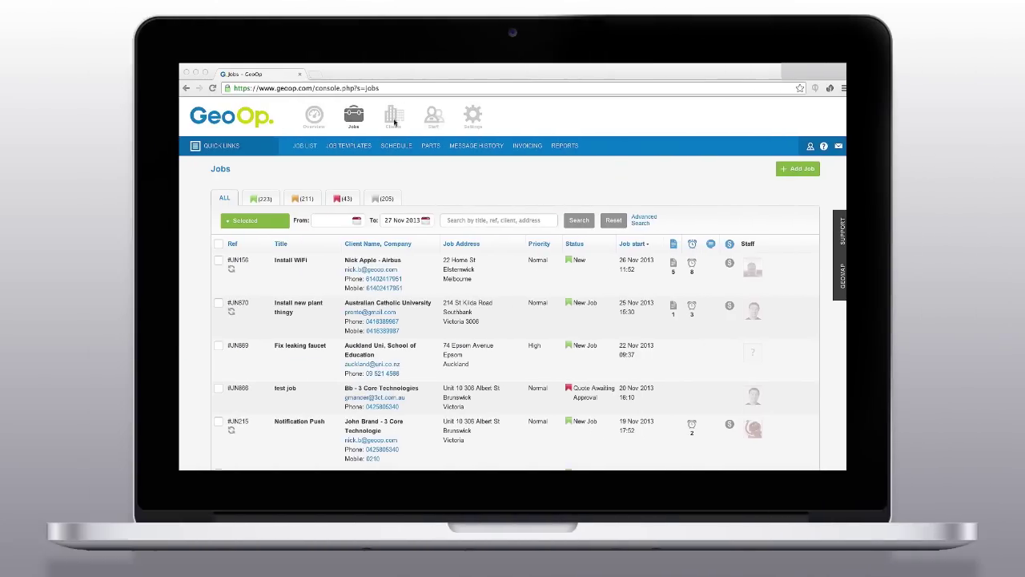
# Step: Filter the web Jobs list to Complete jobs with the 'Complete - to invoice' status
pyautogui.click(383, 198)
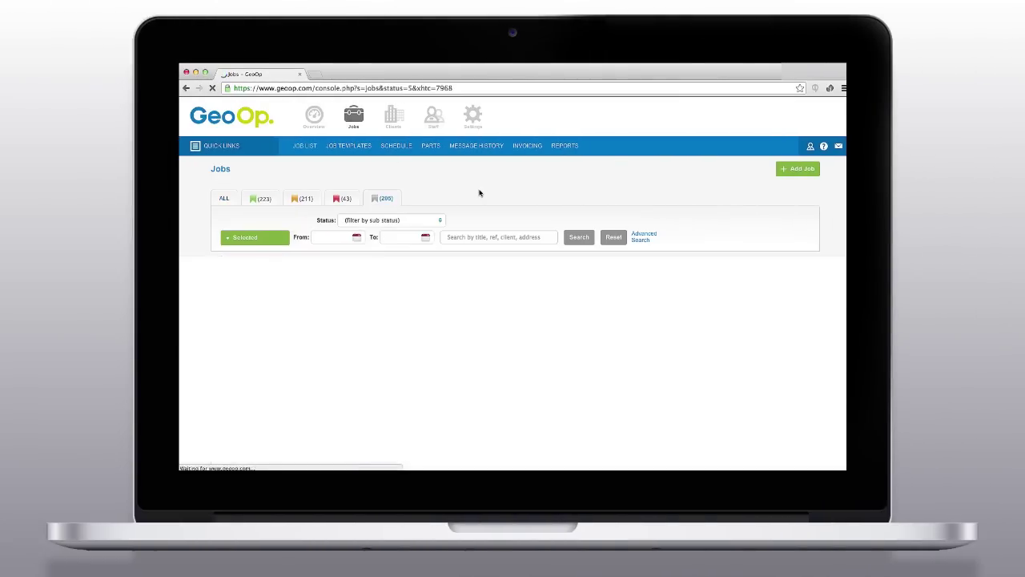
pyautogui.click(440, 220)
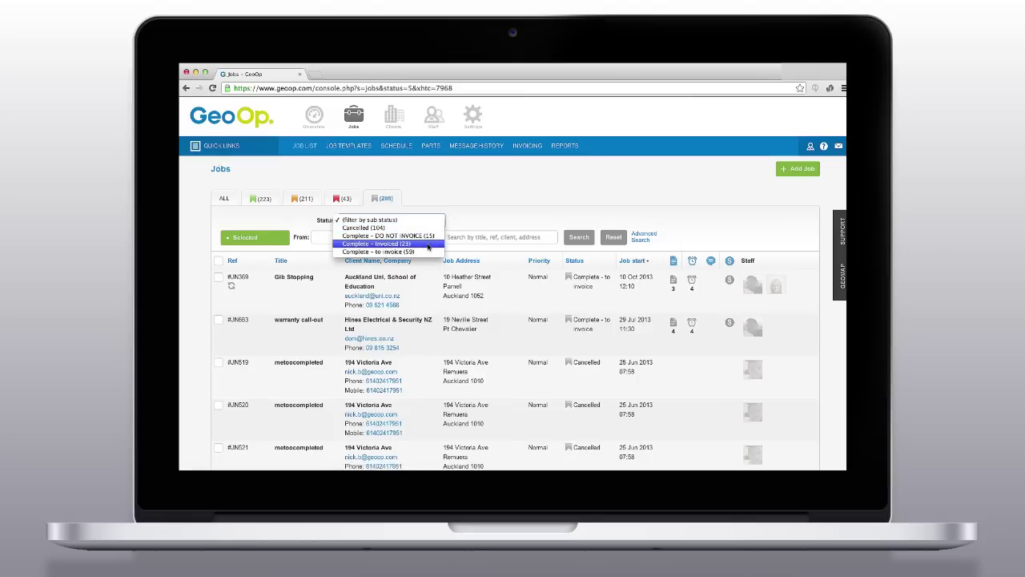
pyautogui.click(426, 252)
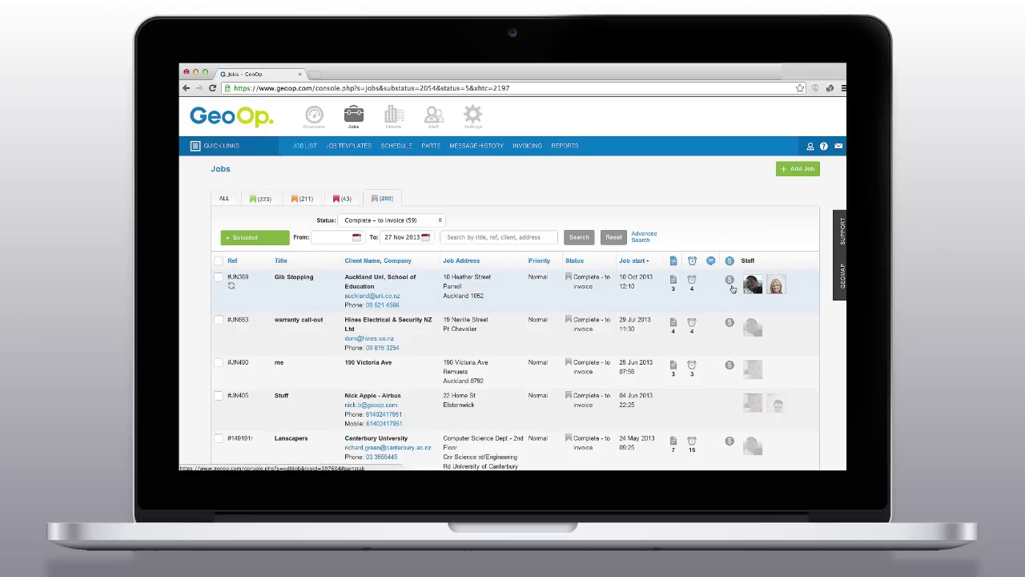
# Step: Open the Gib Stopping job JN369 and view its Time & Parts entries
pyautogui.click(732, 288)
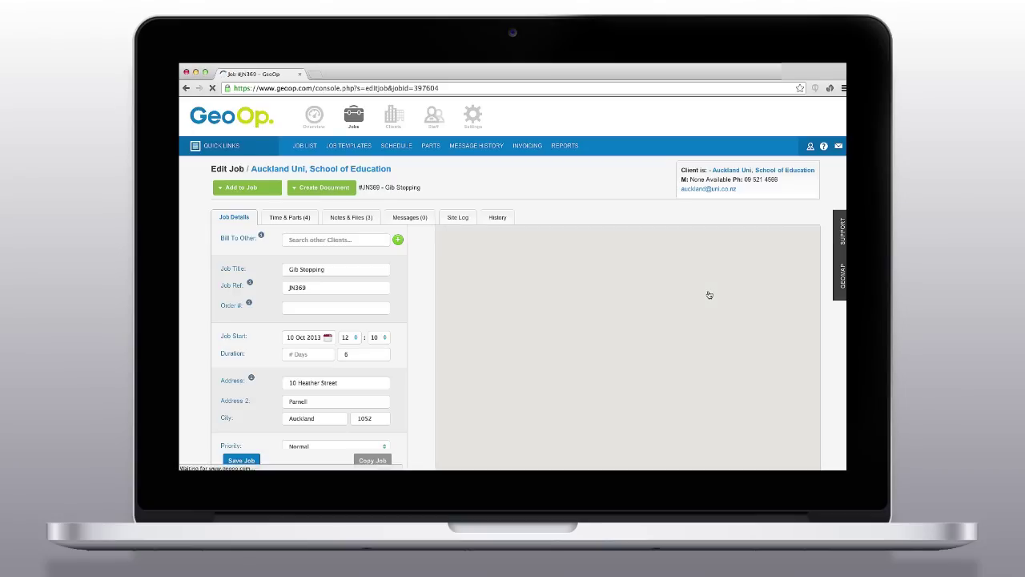
pyautogui.click(301, 219)
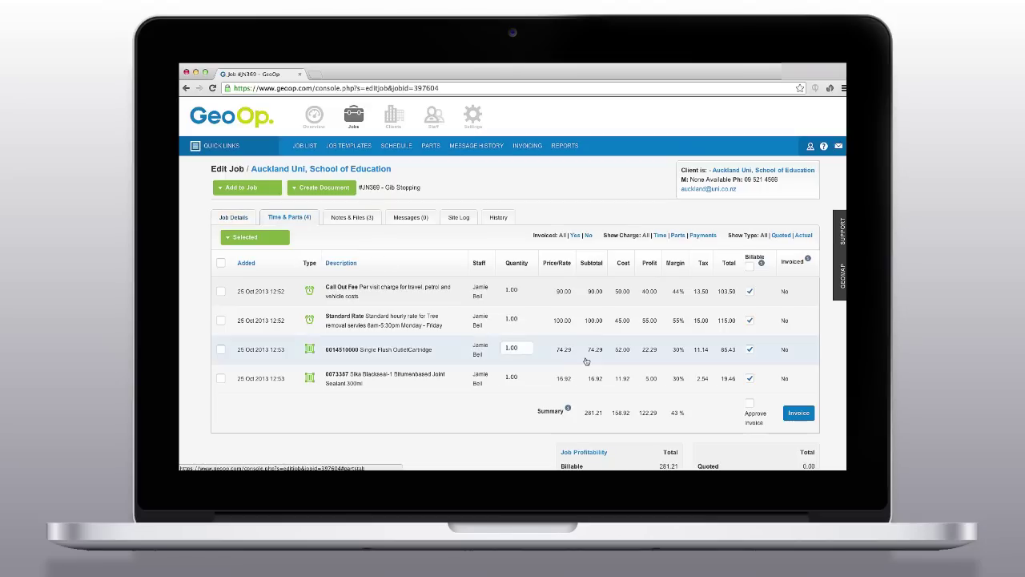
pyautogui.scroll(-1, 751, 295)
# Step: Untick then re-tick the Billable boxes so all four charges stay billable at 281.21
pyautogui.click(751, 268)
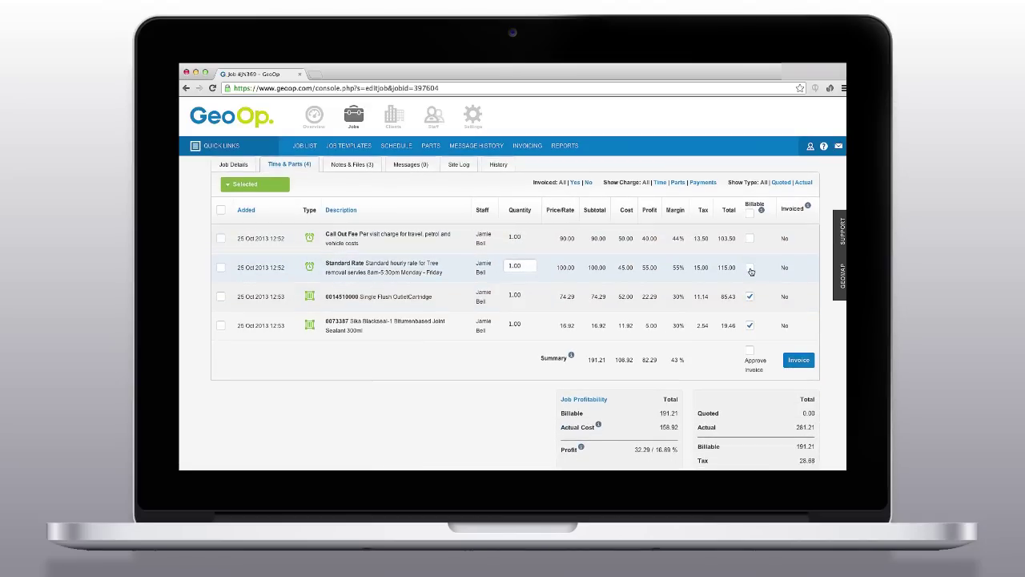
pyautogui.click(749, 297)
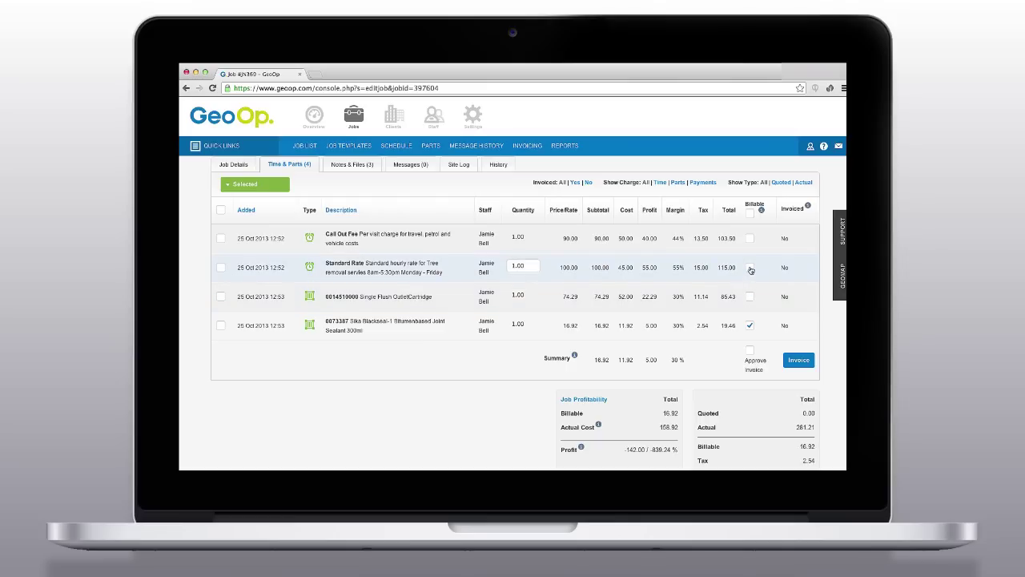
pyautogui.click(750, 268)
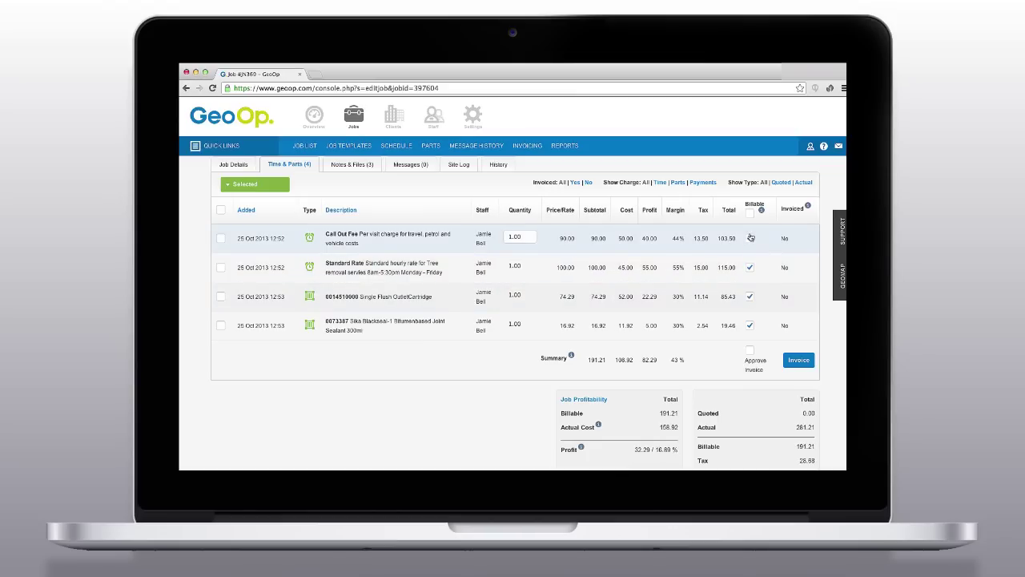
pyautogui.click(751, 237)
pyautogui.scroll(-1, 643, 277)
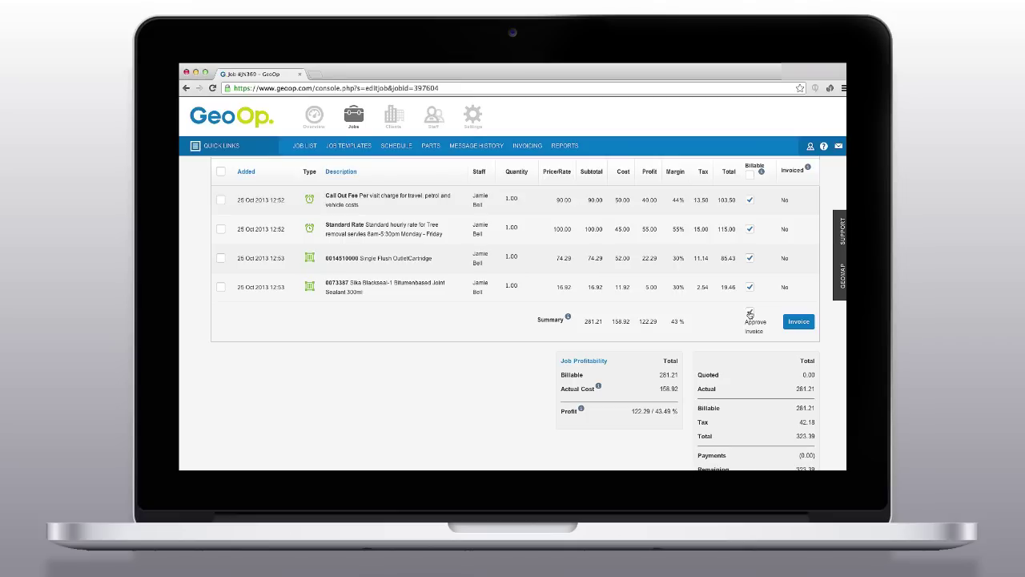
# Step: Invoice JN369 to Xero, review its downloaded tax invoice PDF, then go to Invoicing
pyautogui.click(798, 324)
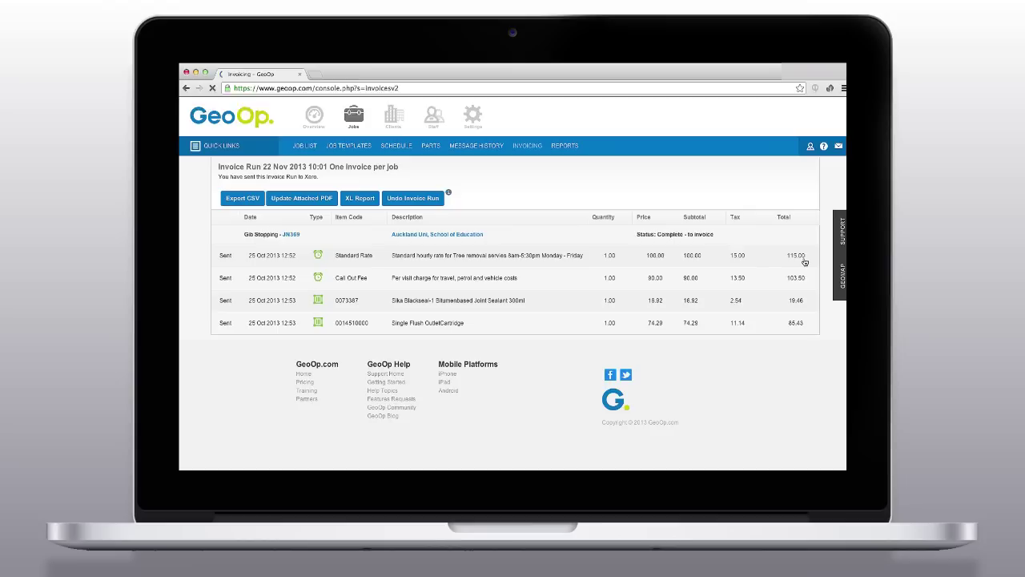
pyautogui.click(226, 235)
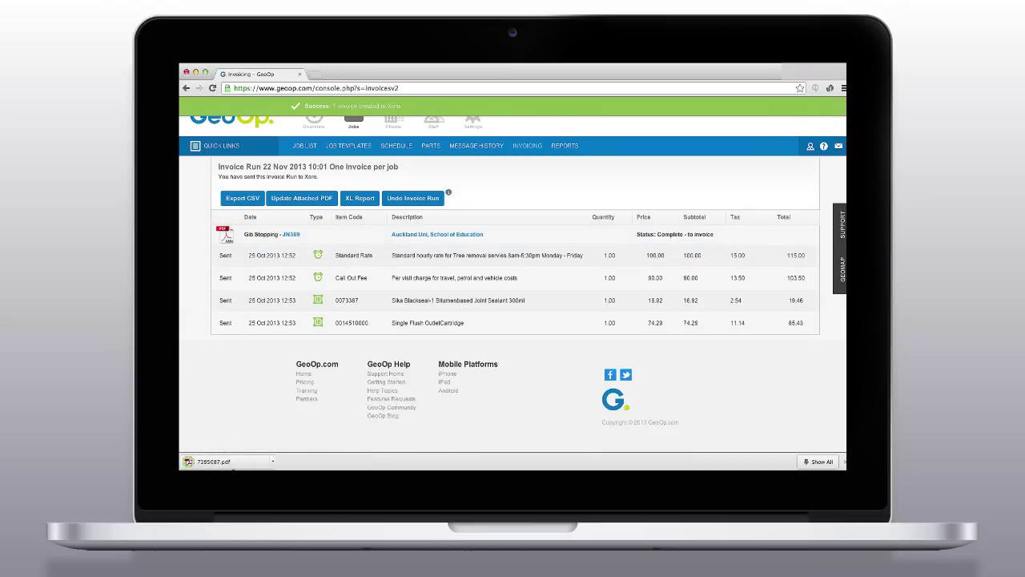
pyautogui.click(235, 462)
pyautogui.scroll(-5, 366, 243)
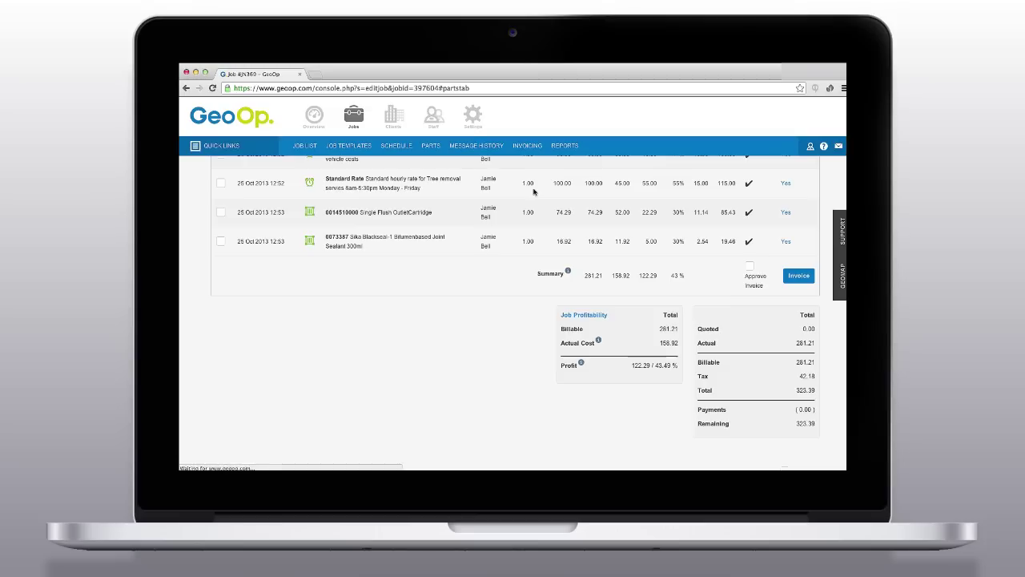
pyautogui.scroll(3, 533, 192)
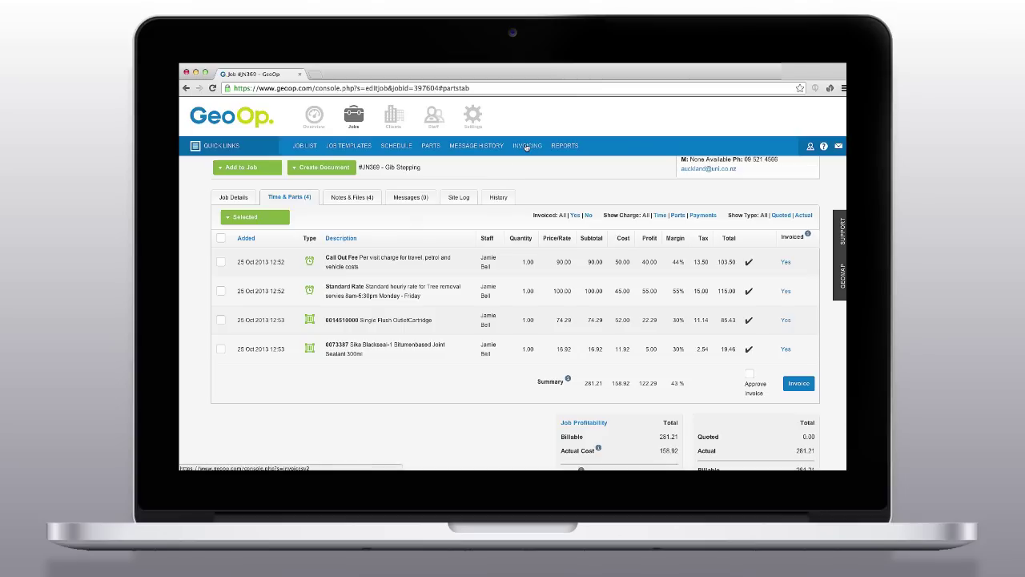
pyautogui.click(527, 145)
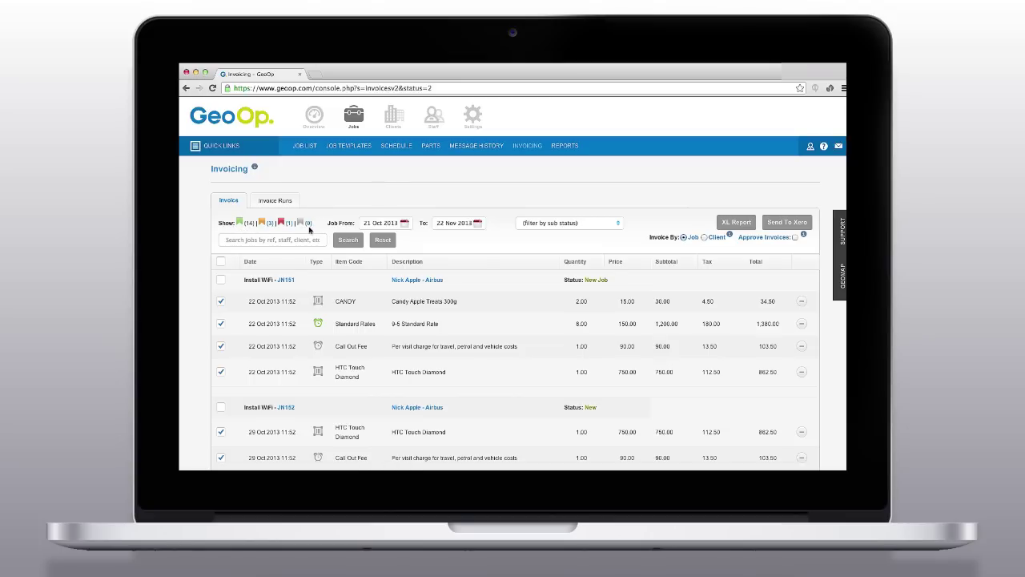
# Step: Toggle the CANDY line off and back on, keeping CANDY and Standard Rates included
pyautogui.click(221, 301)
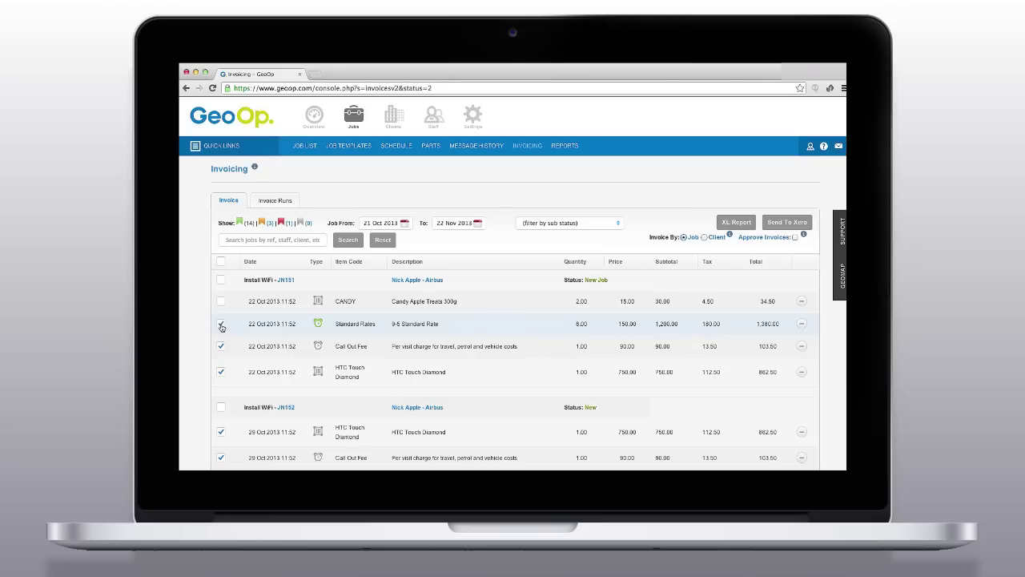
pyautogui.click(221, 324)
pyautogui.click(221, 301)
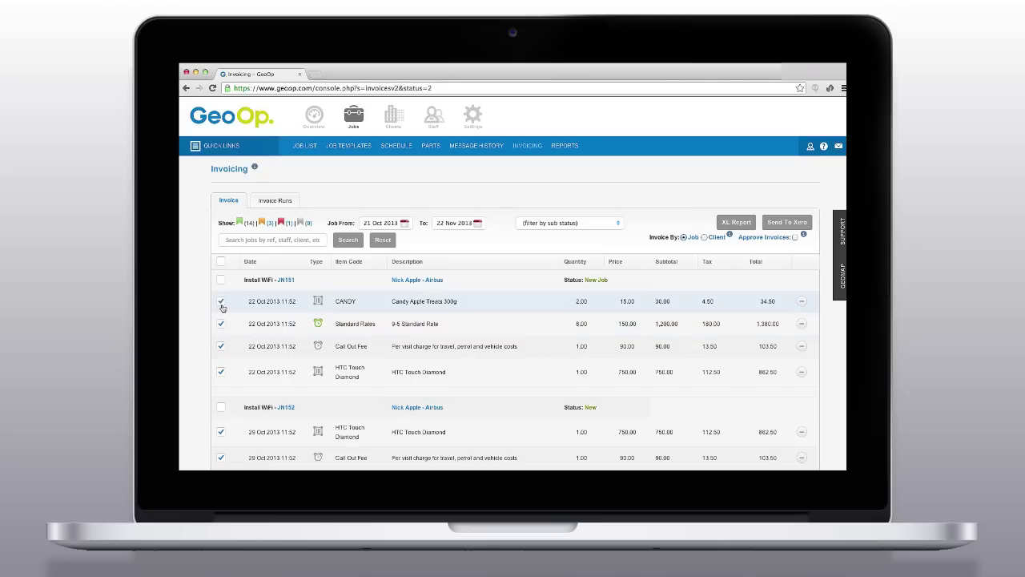